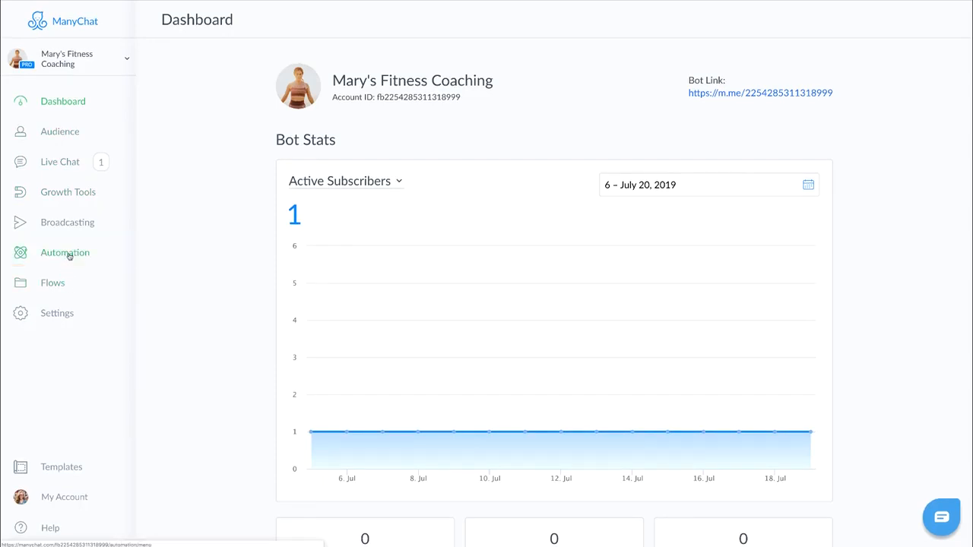
# - Open the Keywords automation page and view the available message-matching conditions for a keyword rule
pyautogui.click(69, 256)
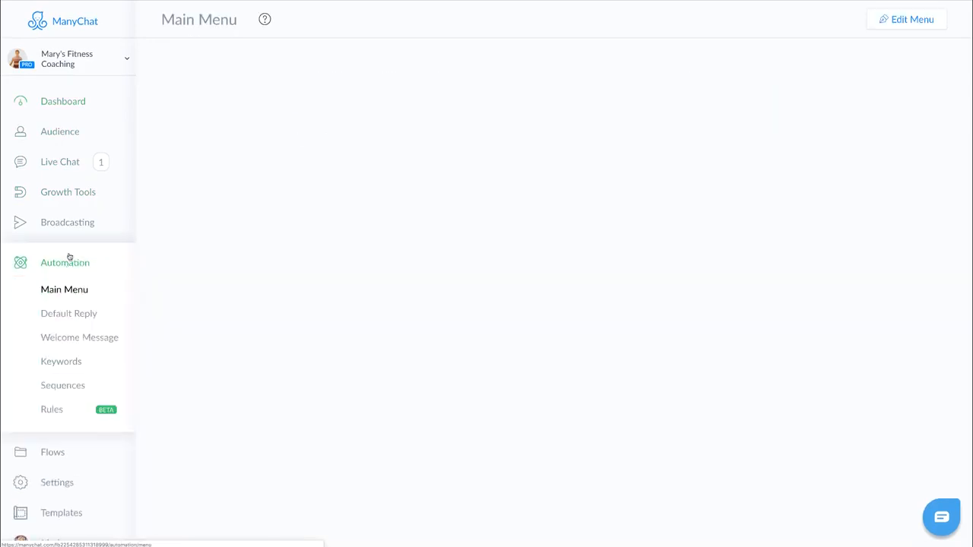
pyautogui.click(63, 362)
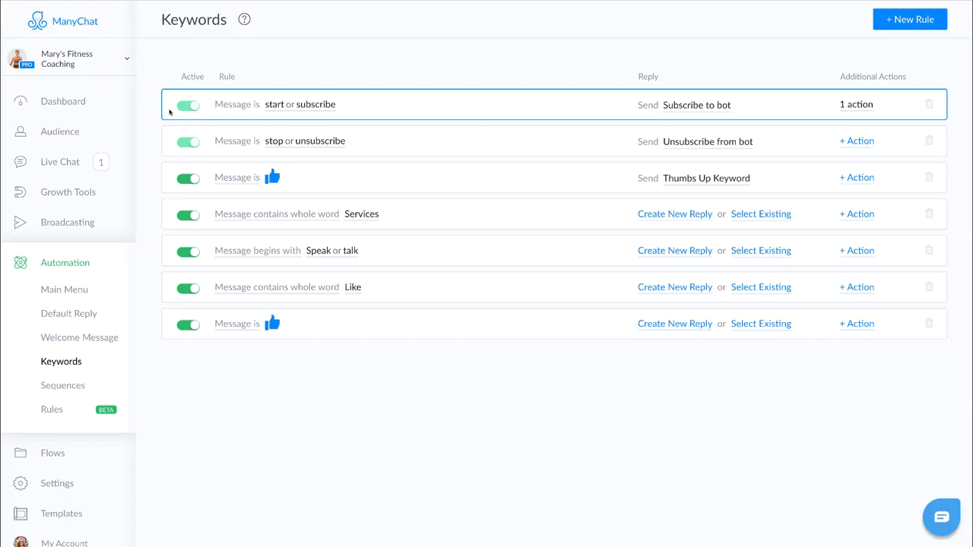
pyautogui.click(238, 179)
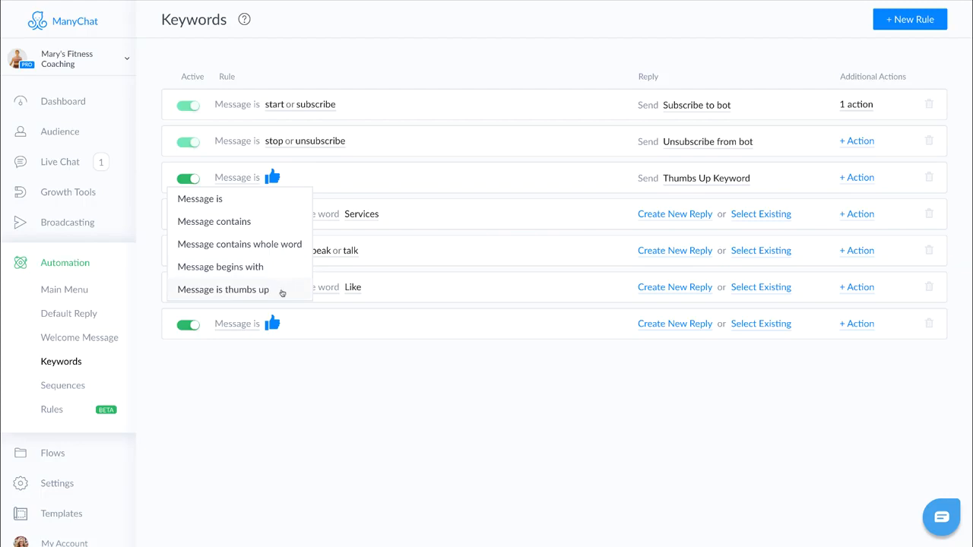
pyautogui.click(263, 206)
# - Start a new keyword rule with the keyword "talk to a human" wrapped in quotes
pyautogui.click(906, 26)
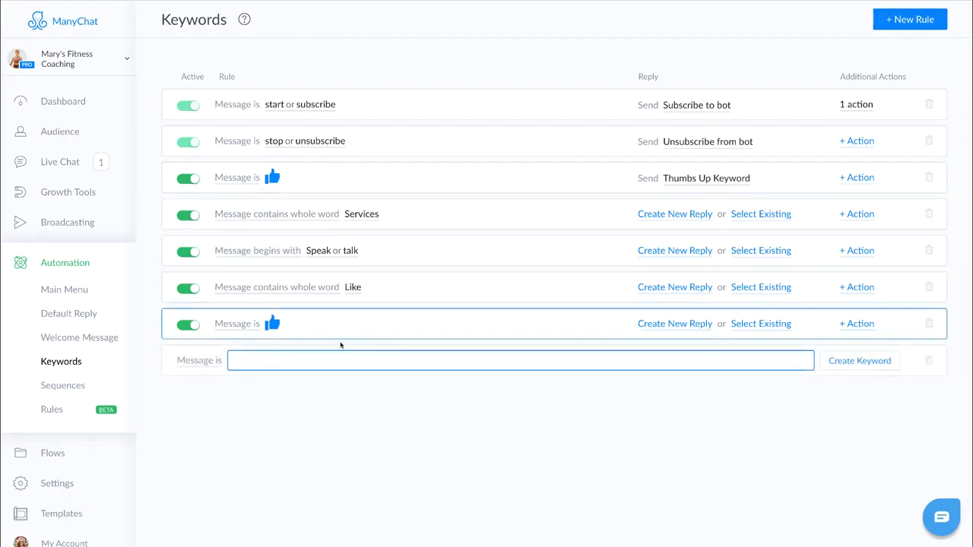
pyautogui.write('talk to a hu')
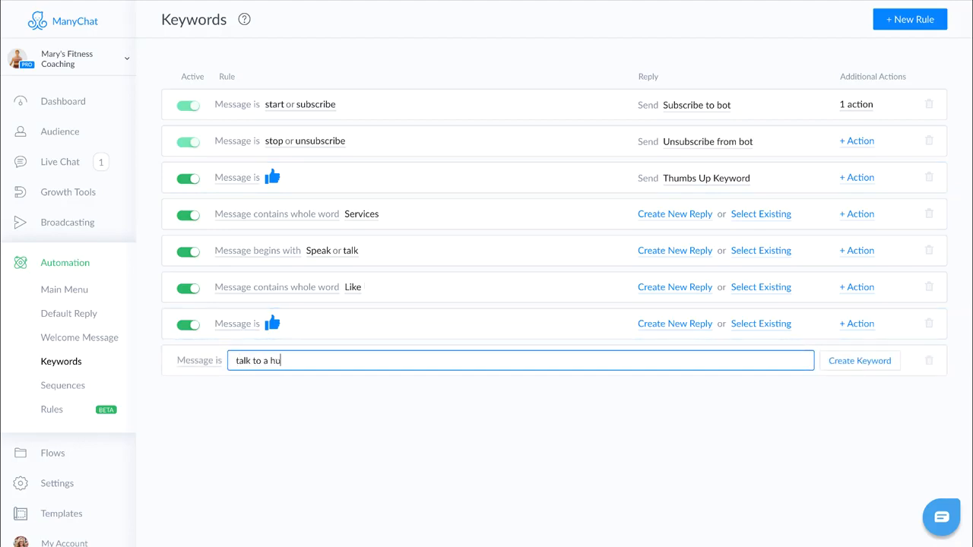
pyautogui.write('man')
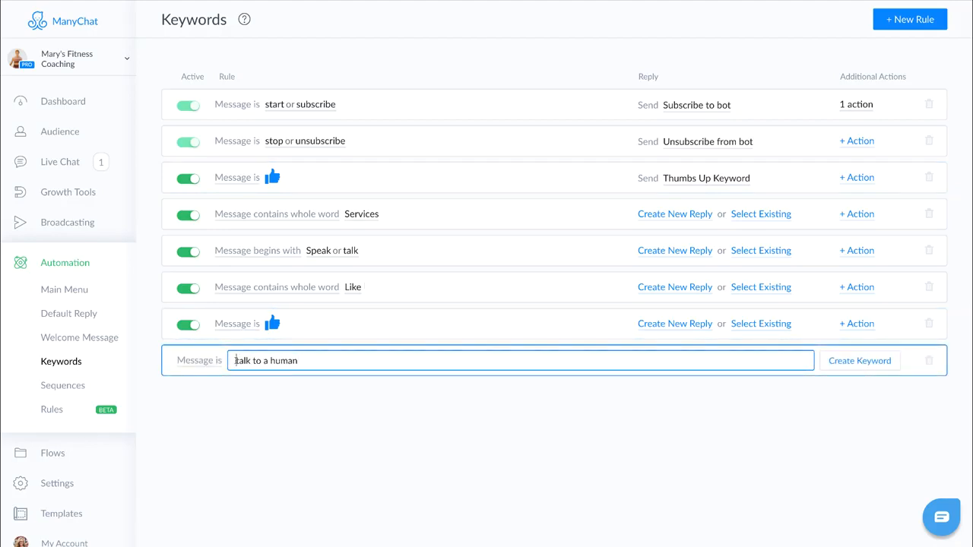
pyautogui.write('"')
pyautogui.write('"')
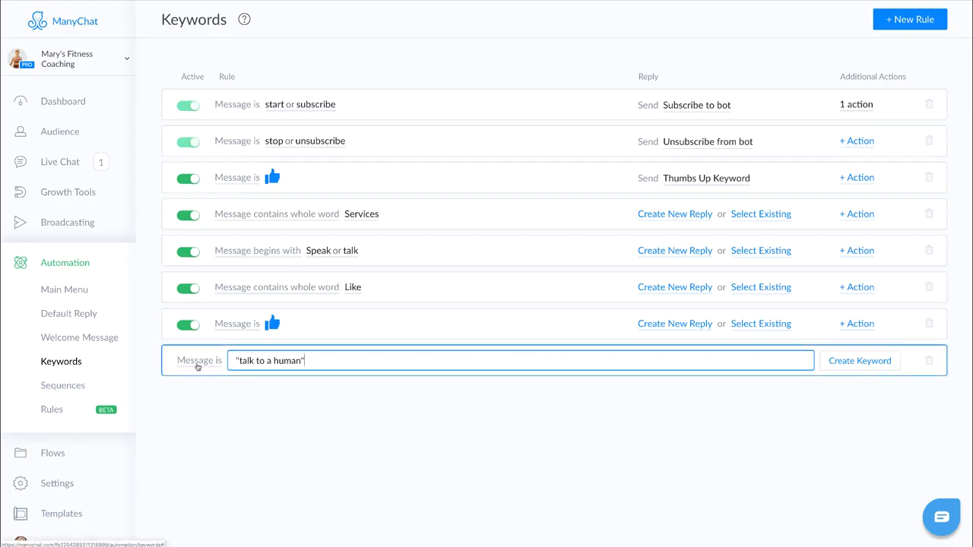
# - Keep the Message is condition and create the "talk to a human" keyword rule
pyautogui.moveTo(236, 360); pyautogui.dragTo(325, 356)
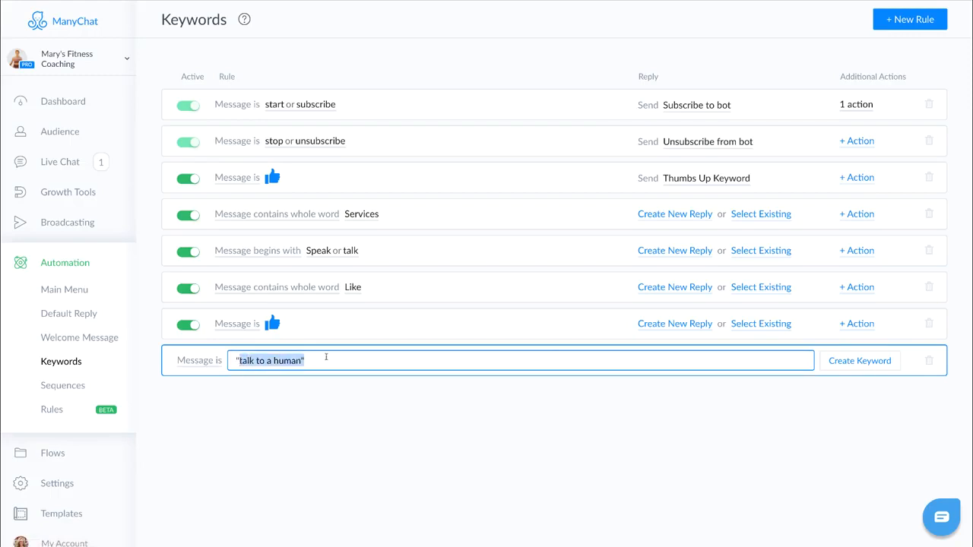
pyautogui.click(320, 411)
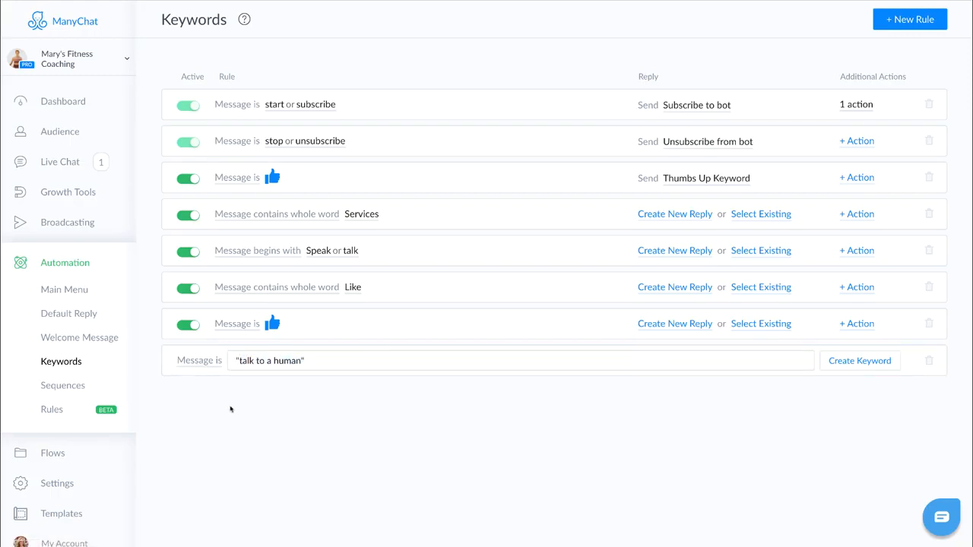
pyautogui.click(215, 364)
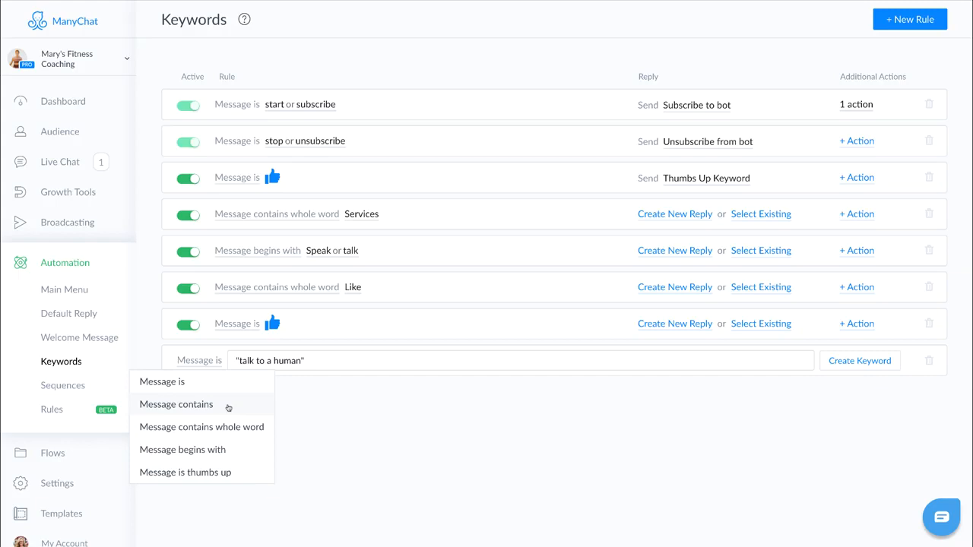
pyautogui.click(216, 383)
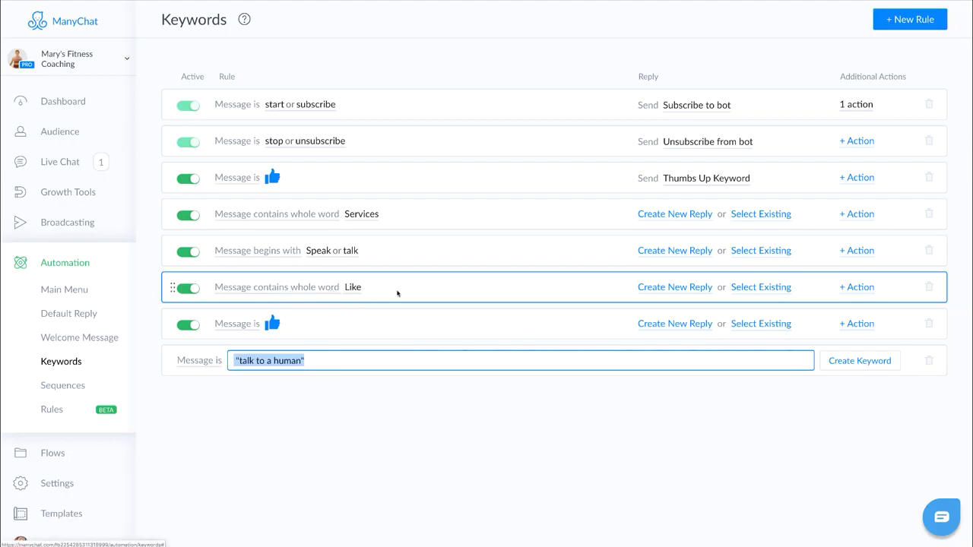
pyautogui.click(313, 287)
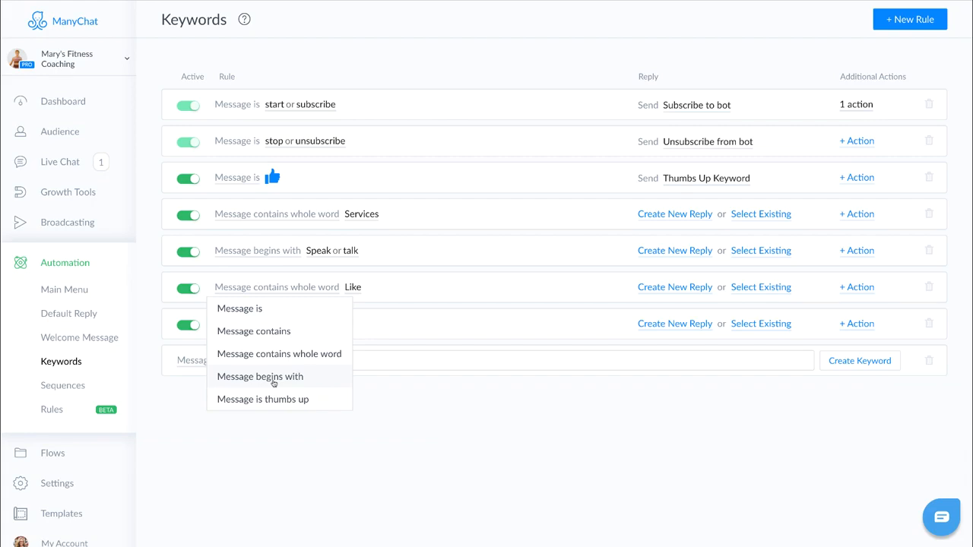
pyautogui.click(397, 391)
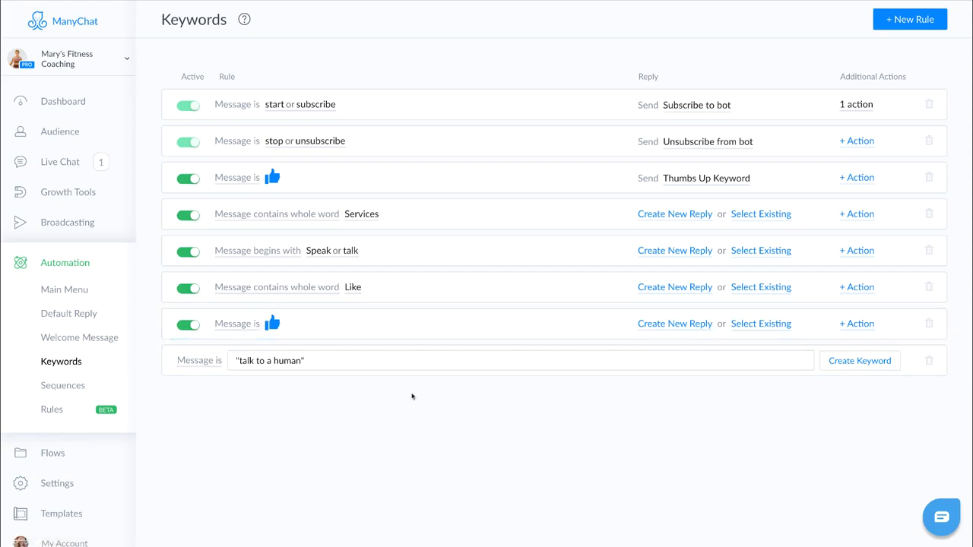
pyautogui.click(866, 361)
pyautogui.press('Escape')
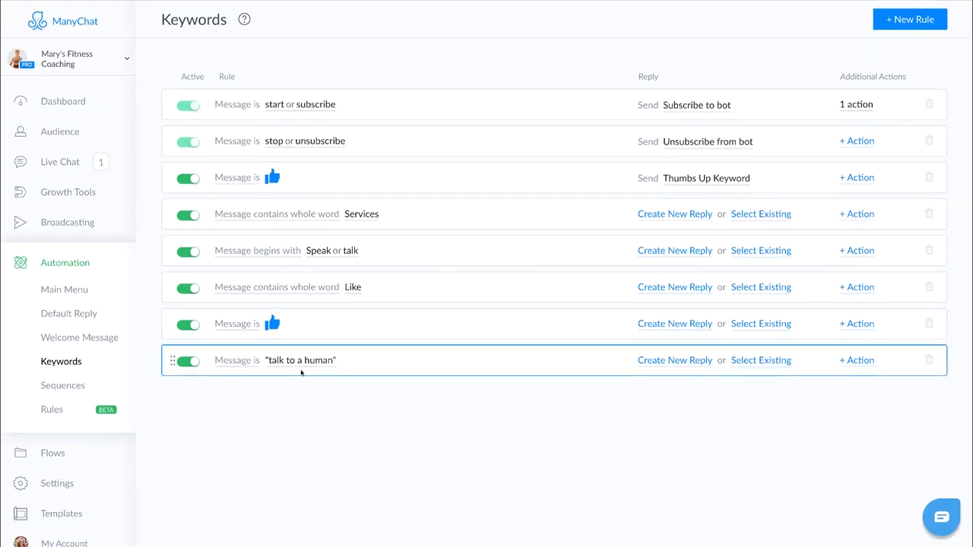
# - Create another Message is keyword rule for "Talk to Mary" in quotes
pyautogui.click(883, 20)
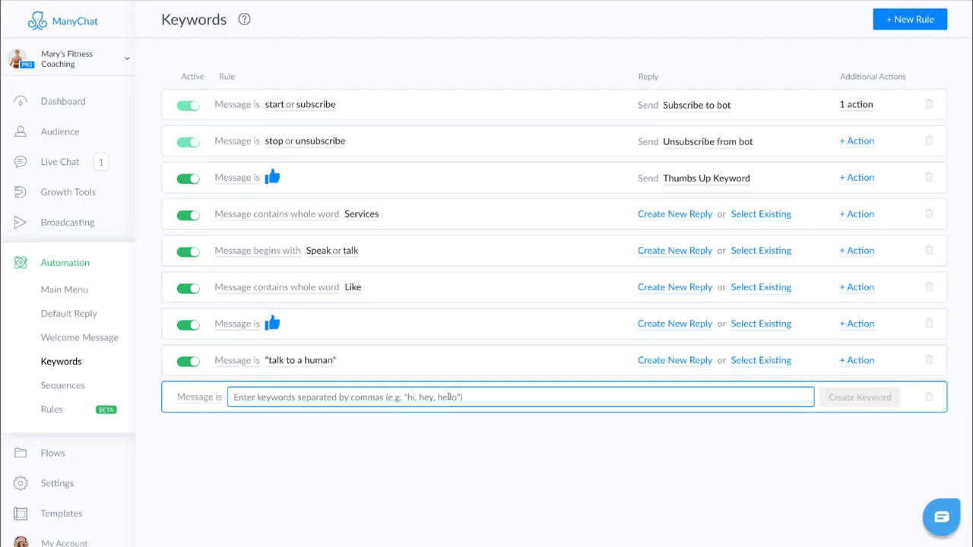
pyautogui.write('"Talk')
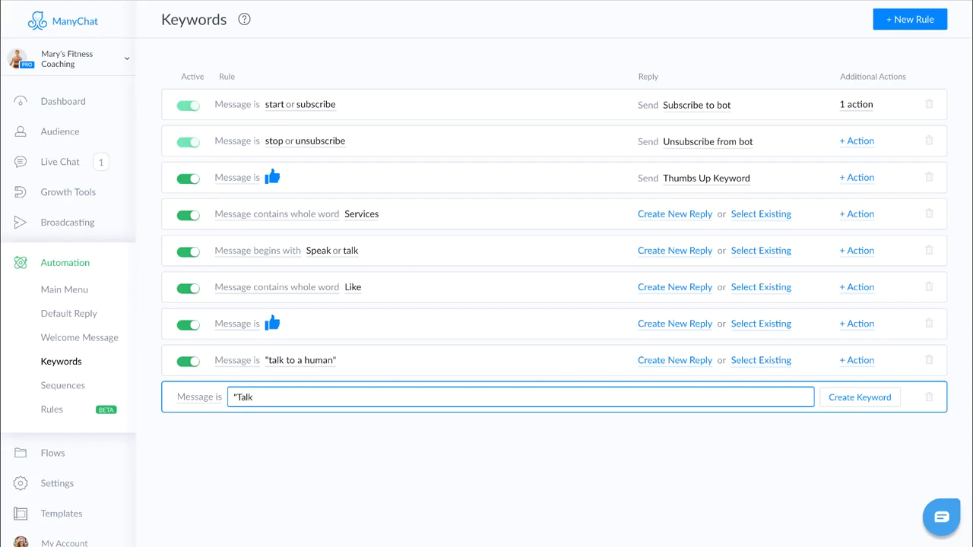
pyautogui.write(' to Mary"')
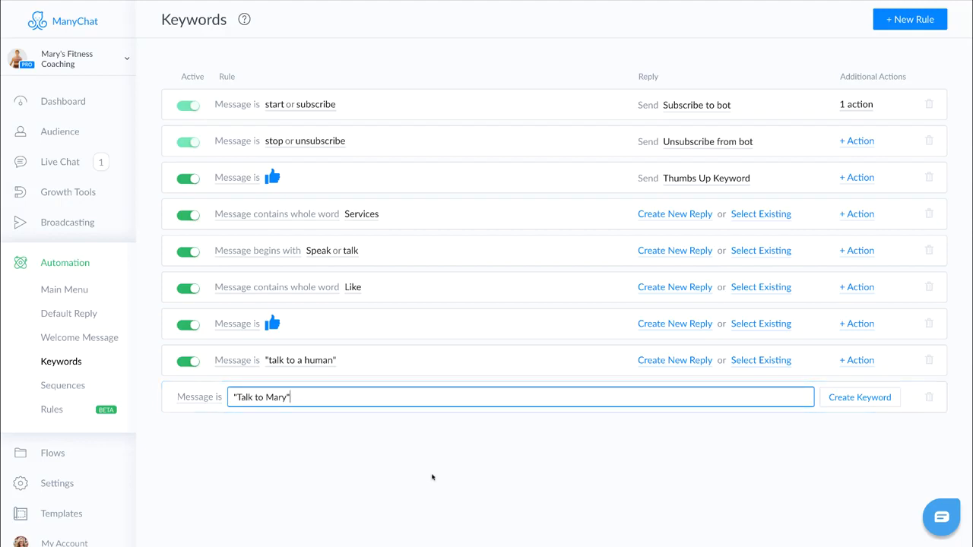
pyautogui.click(864, 400)
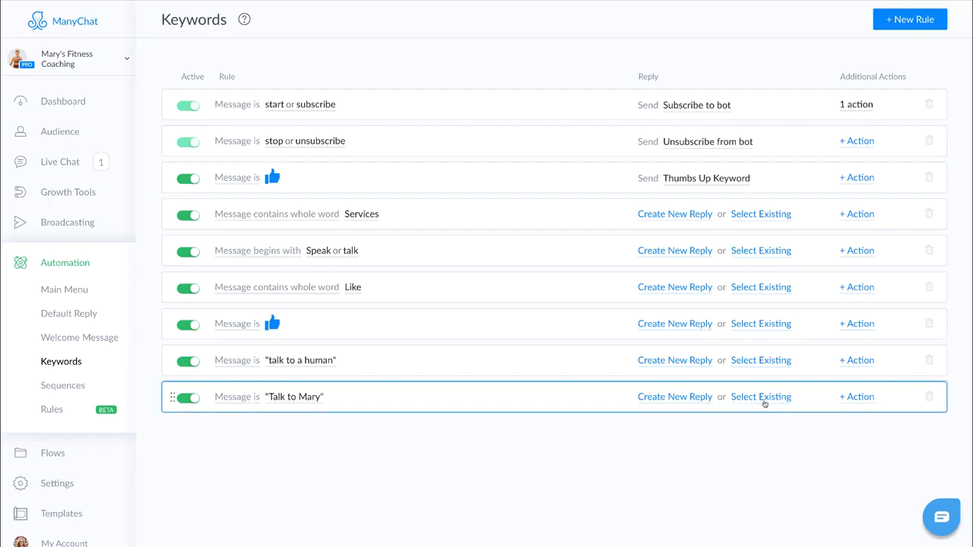
# - Add Mark conversation as Open and Notify Admins actions to the "Talk to Mary" rule
pyautogui.click(858, 398)
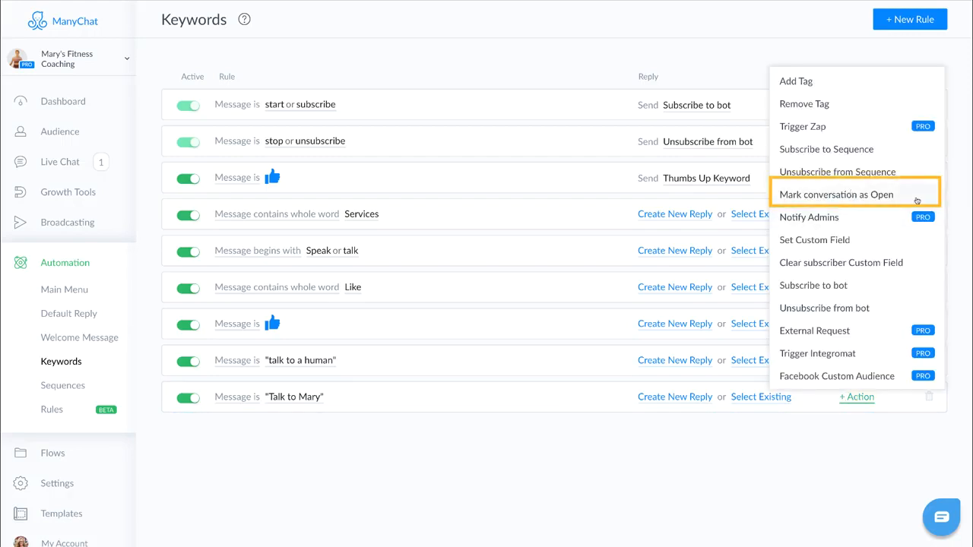
pyautogui.click(888, 200)
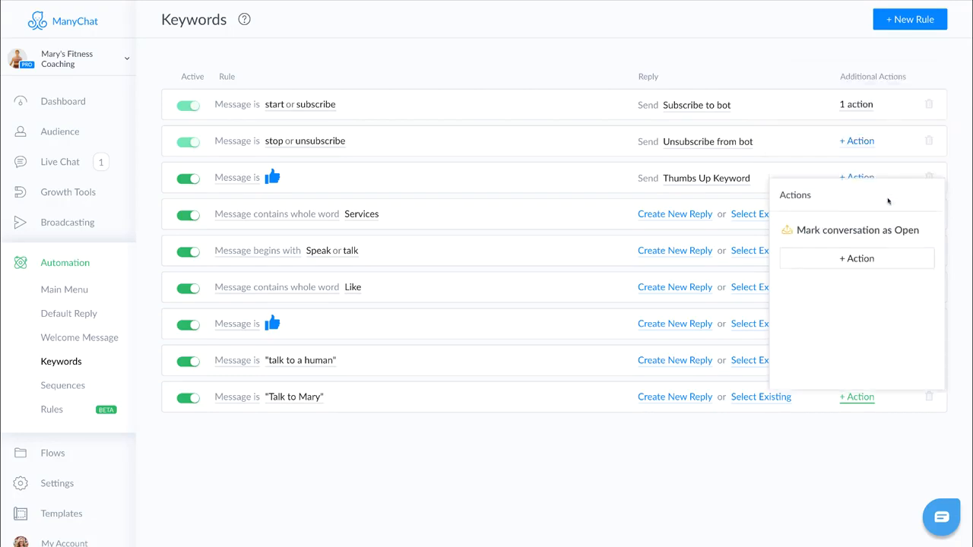
pyautogui.click(855, 264)
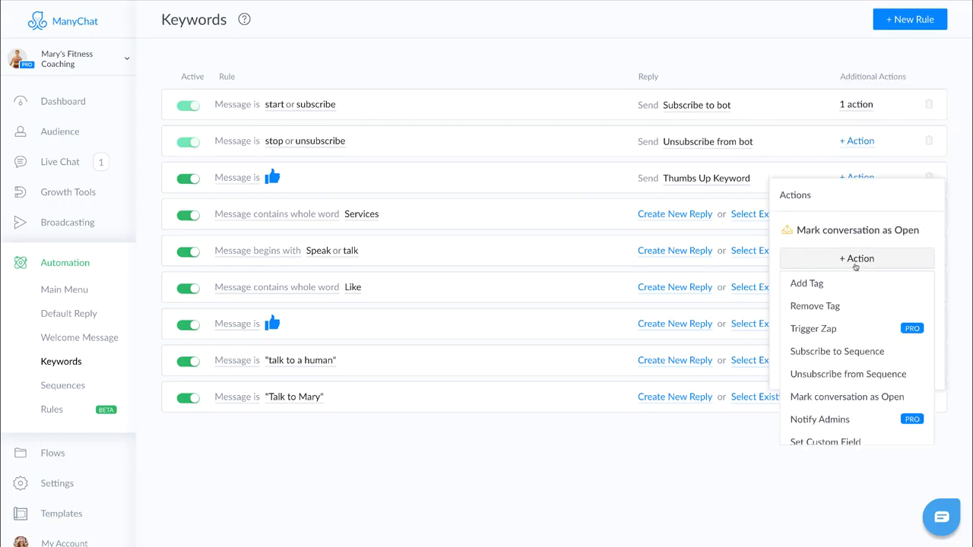
pyautogui.click(842, 418)
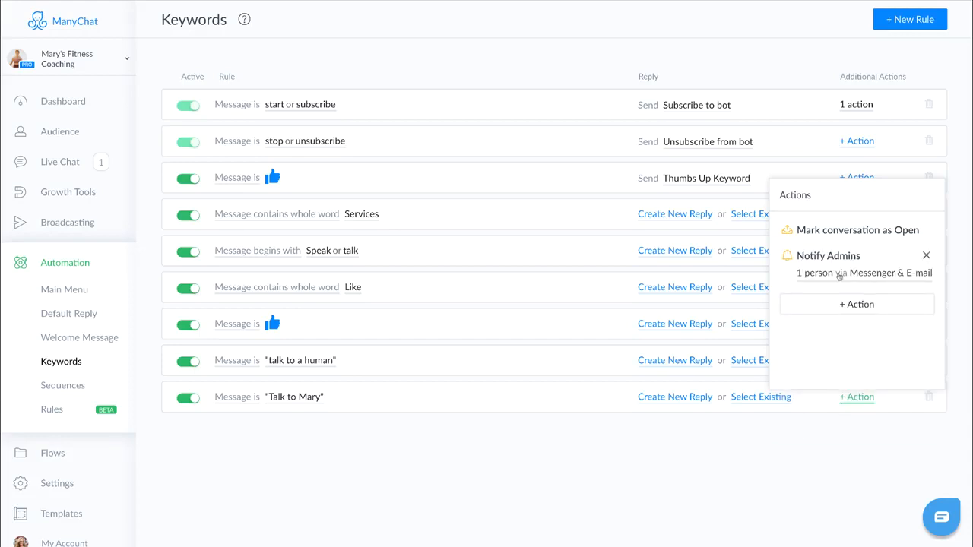
# - Change the admin notification text to "Full Name would like to talk to Mary." and close the actions panel
pyautogui.click(878, 279)
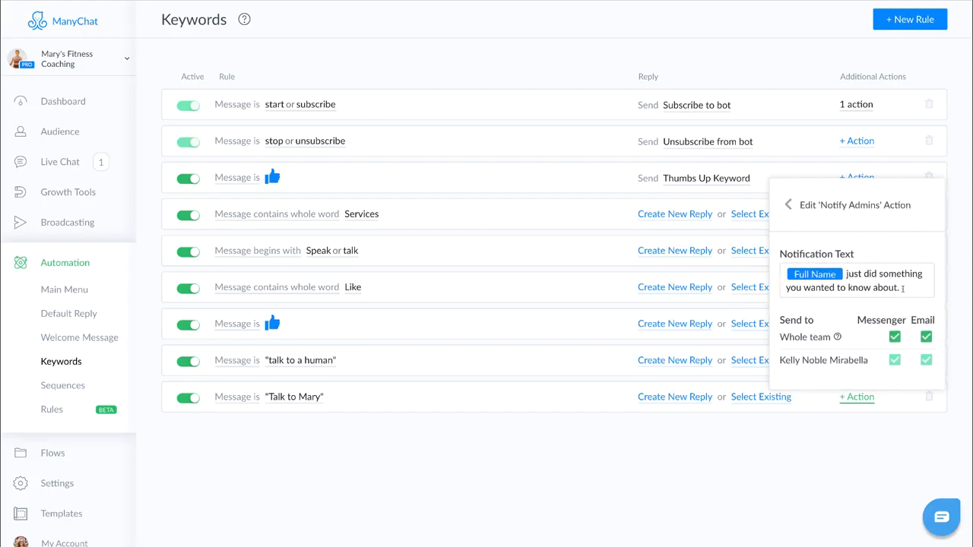
pyautogui.tripleClick(902, 288)
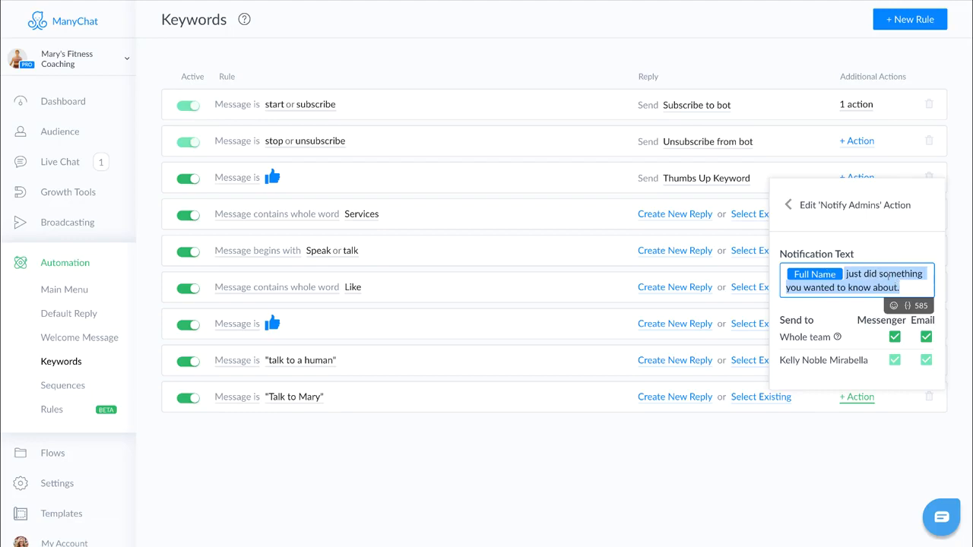
pyautogui.write('would')
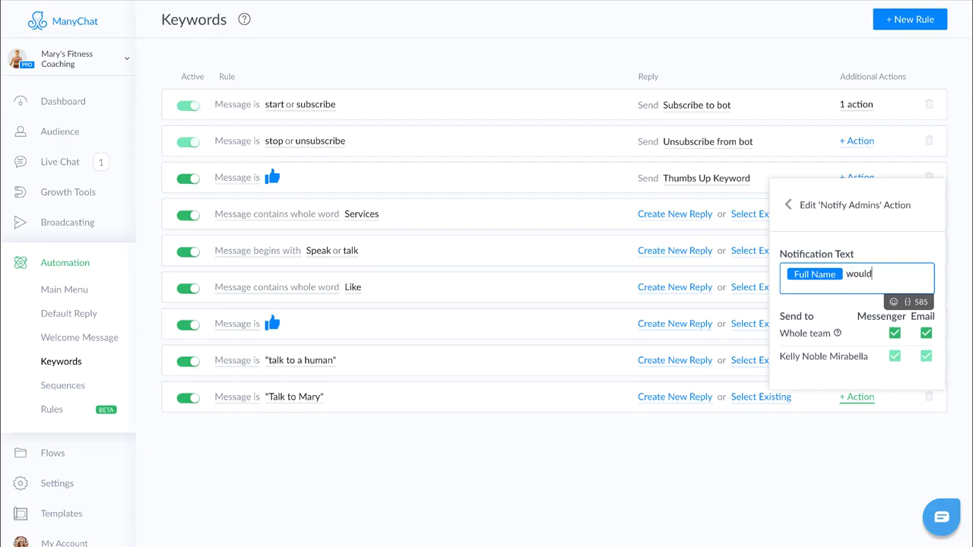
pyautogui.write(' like to talk to Mary.')
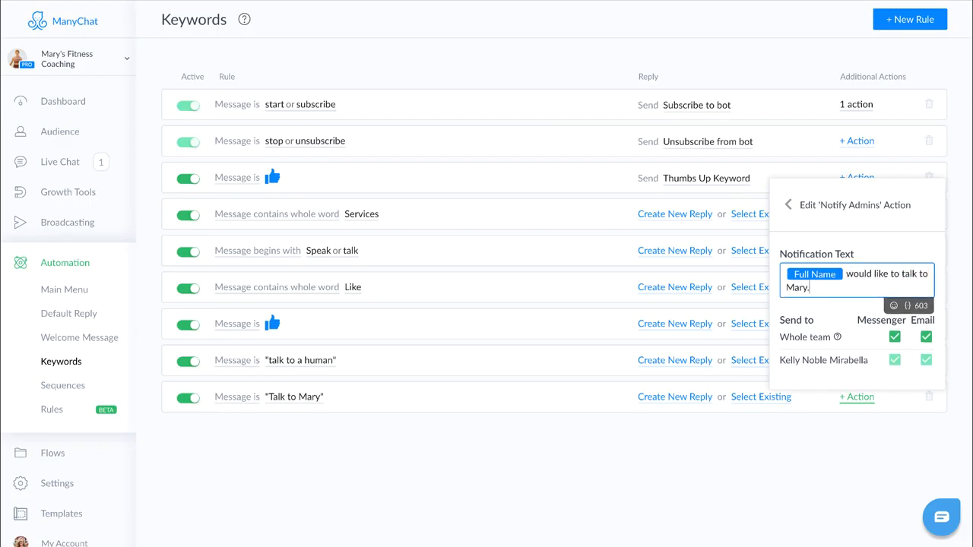
pyautogui.click(842, 490)
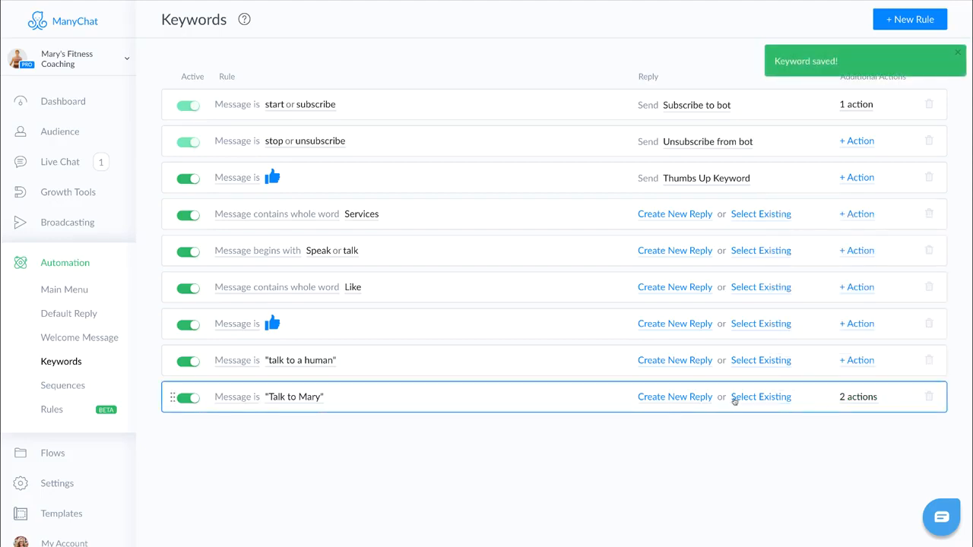
# - Create a new reply for the rule with the text "Mary will be with you in just a moment." and publish it
pyautogui.click(657, 401)
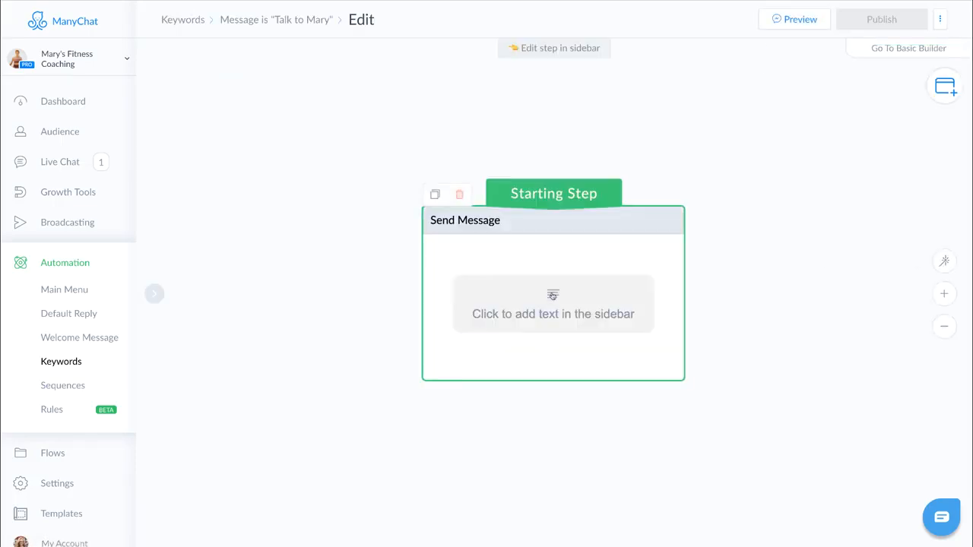
pyautogui.click(547, 298)
pyautogui.click(206, 118)
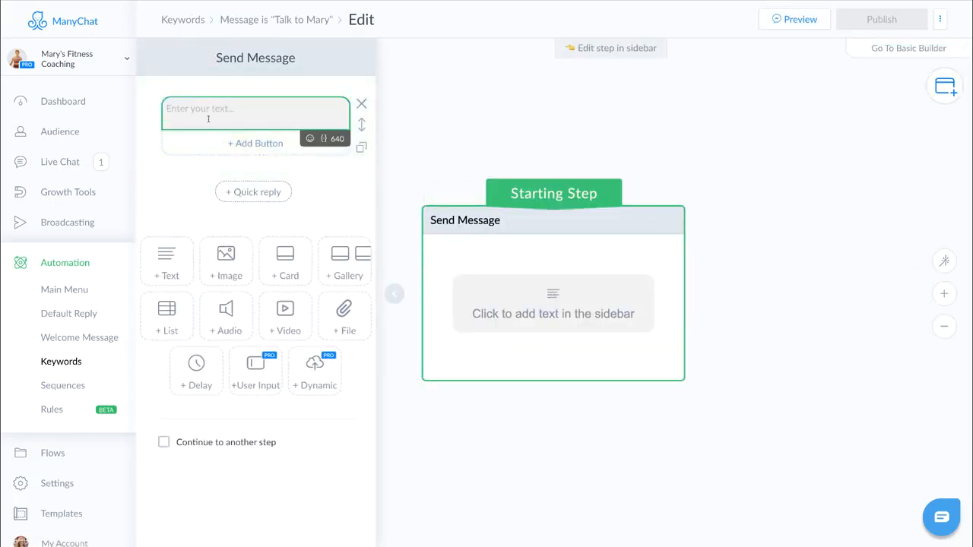
pyautogui.write('Mary will be with you in j')
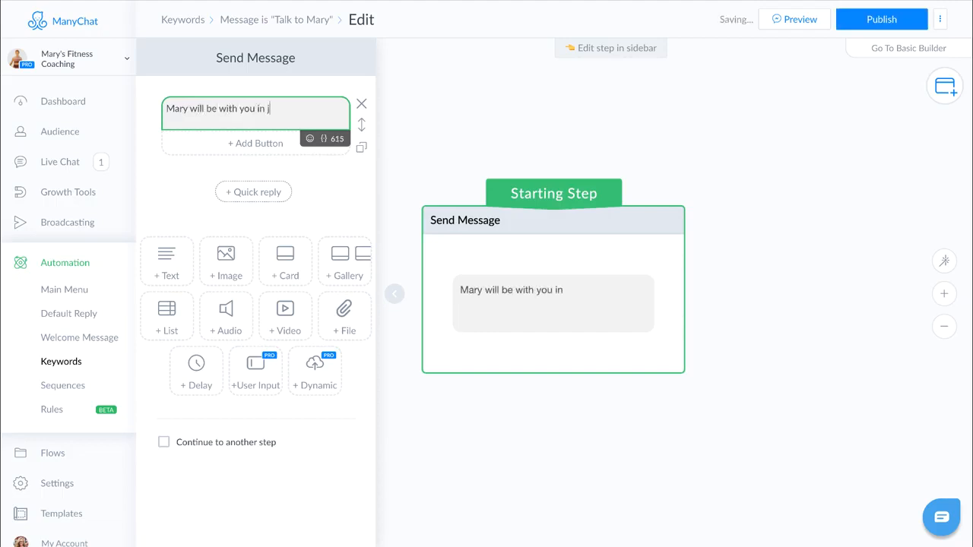
pyautogui.write('ust a moment.')
pyautogui.click(874, 26)
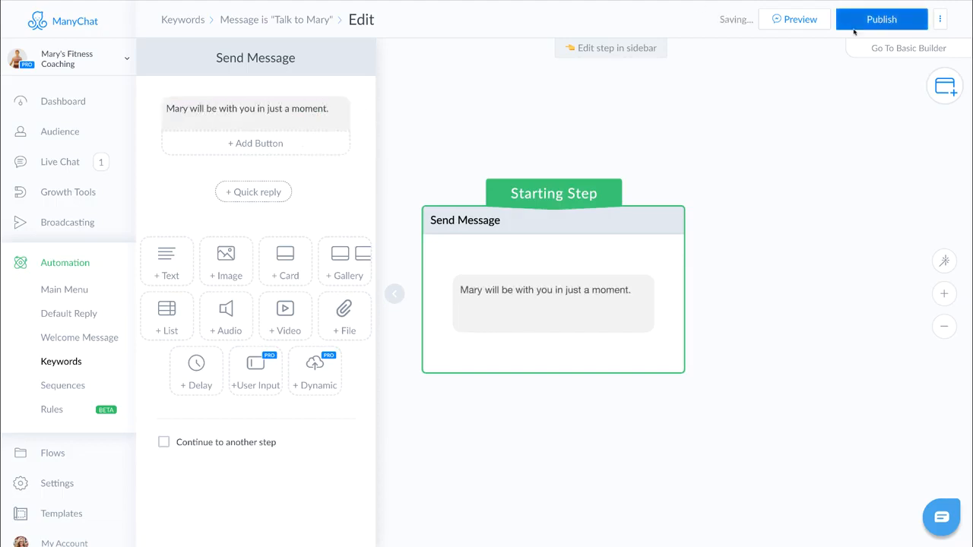